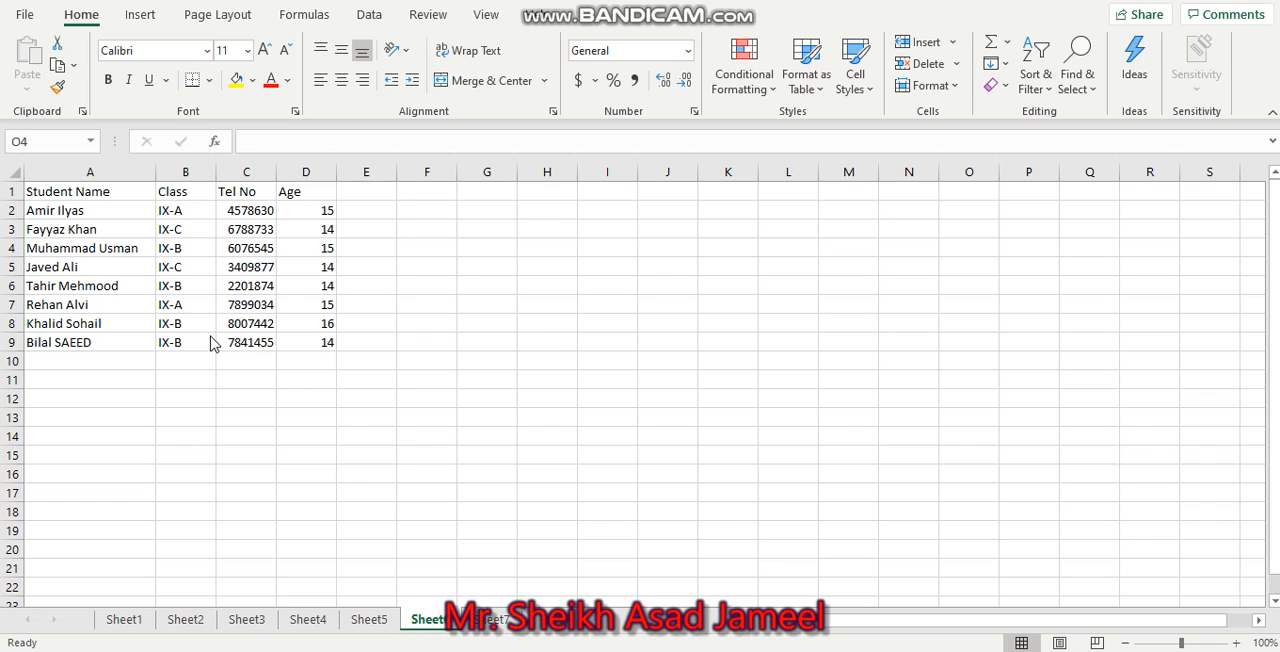
# Add filter controls to the header row of the student table in A1:D9.
pyautogui.moveTo(66, 192); pyautogui.dragTo(325, 340)
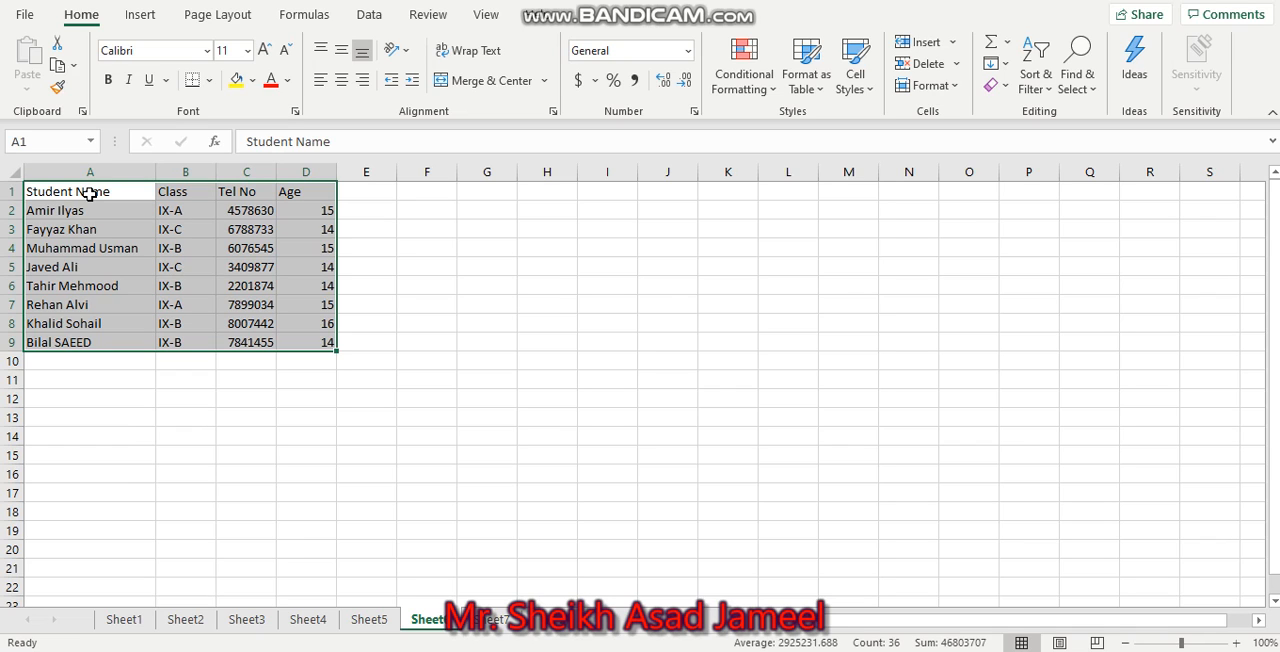
pyautogui.click(369, 16)
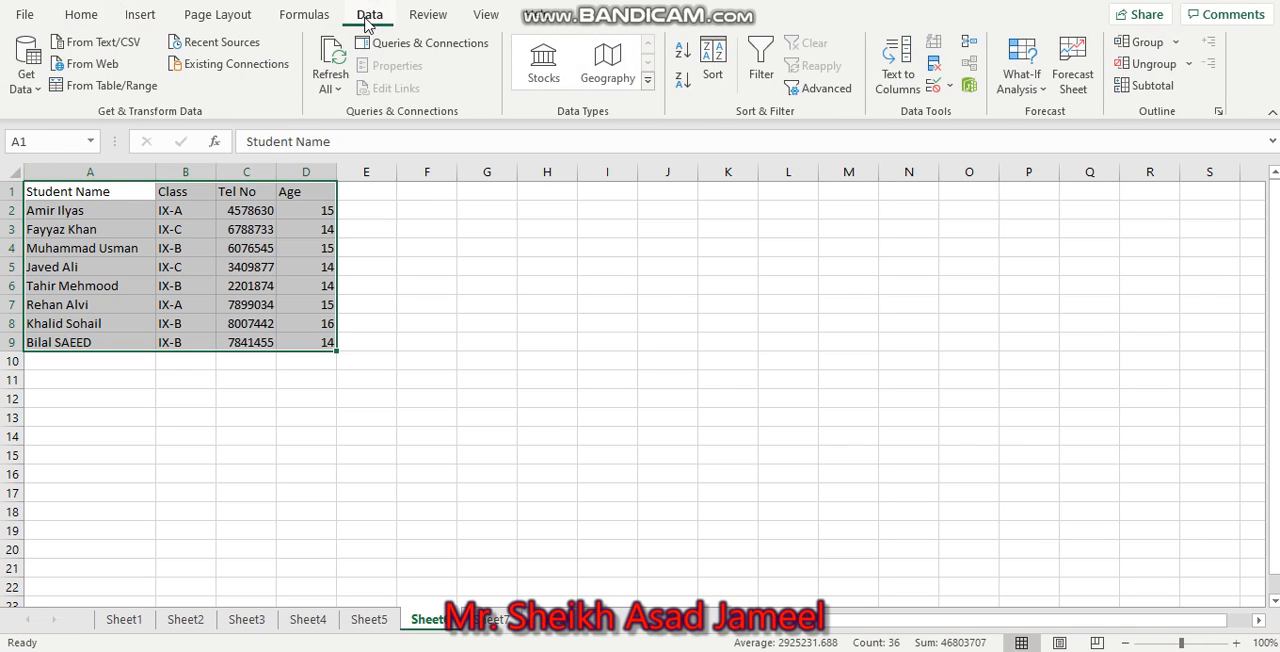
pyautogui.click(757, 55)
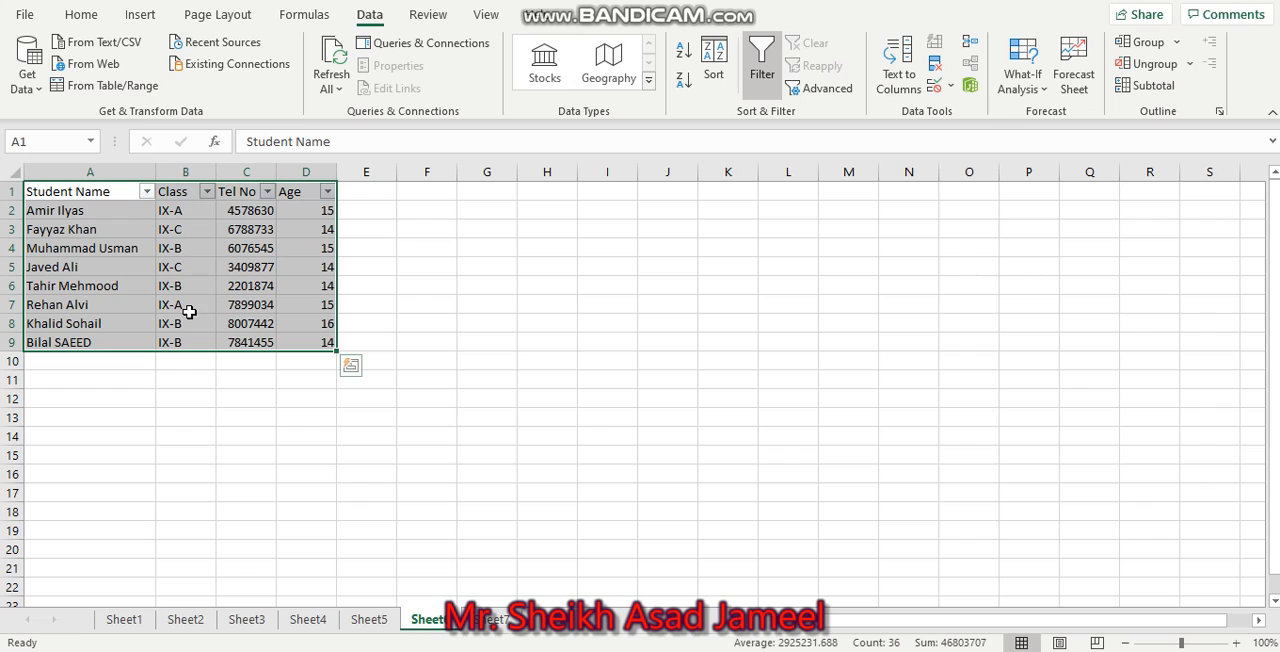
# Filter the Class column to show only IX-B, excluding IX-A and IX-C.
pyautogui.click(205, 191)
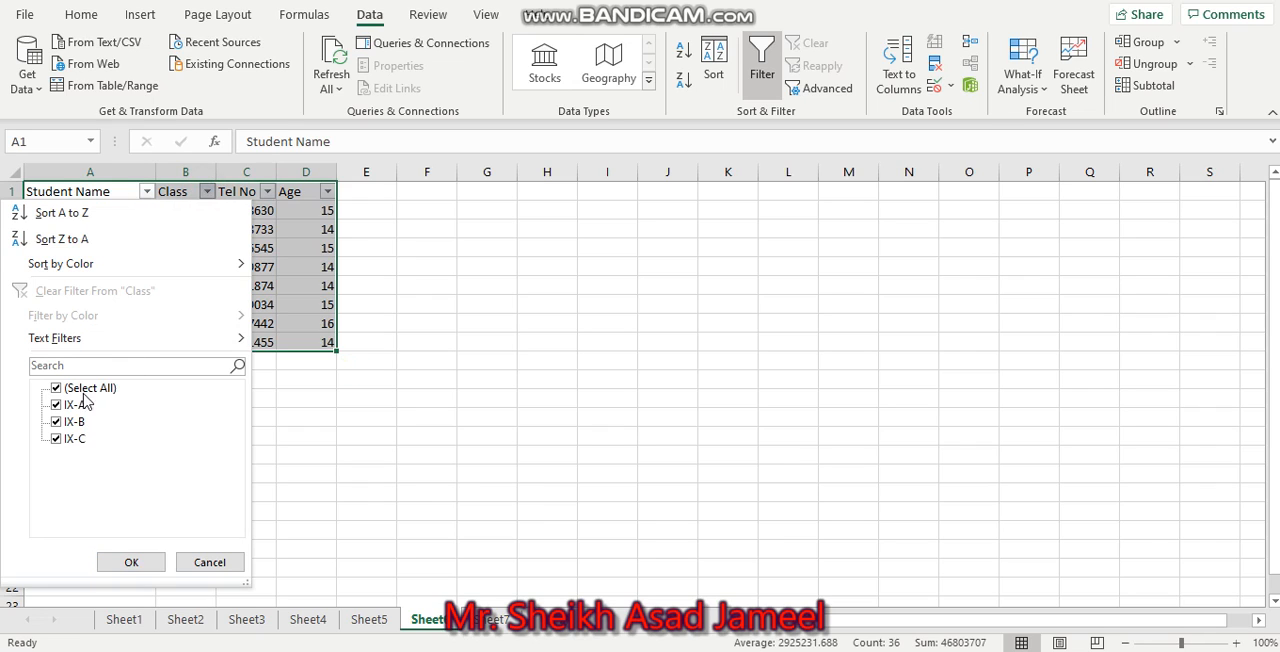
pyautogui.click(56, 404)
pyautogui.click(55, 439)
pyautogui.click(137, 562)
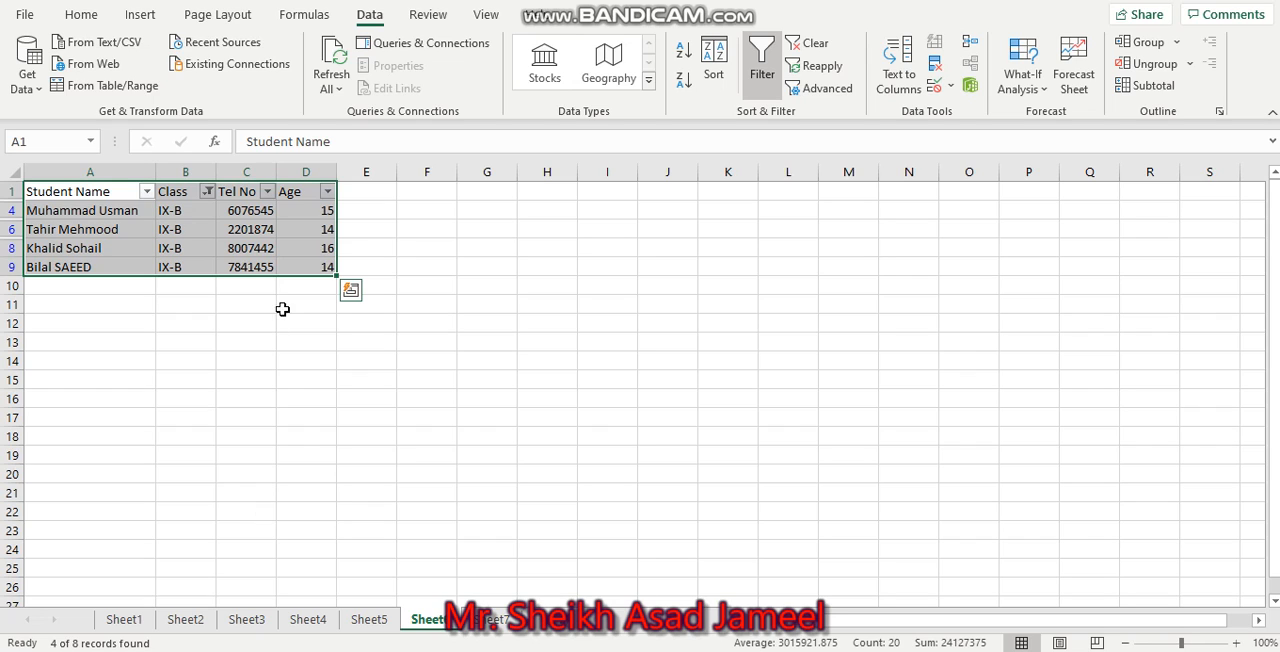
# Clear the filter from the Class column and deselect the table.
pyautogui.click(207, 192)
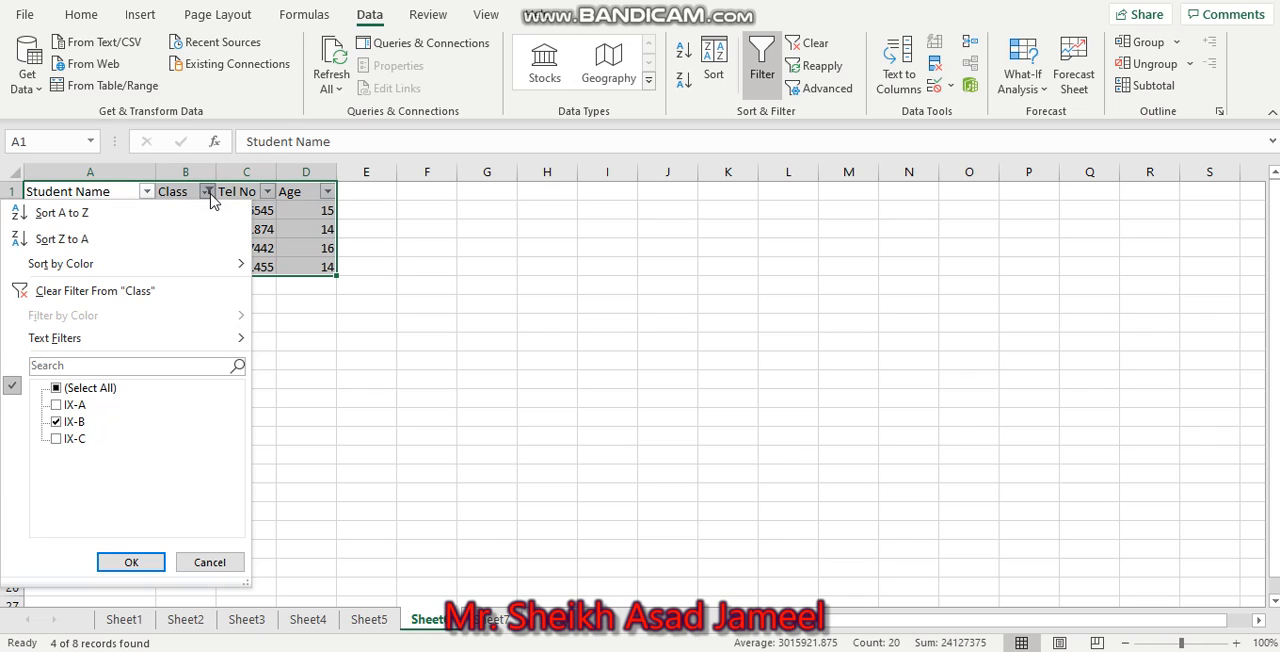
pyautogui.click(209, 193)
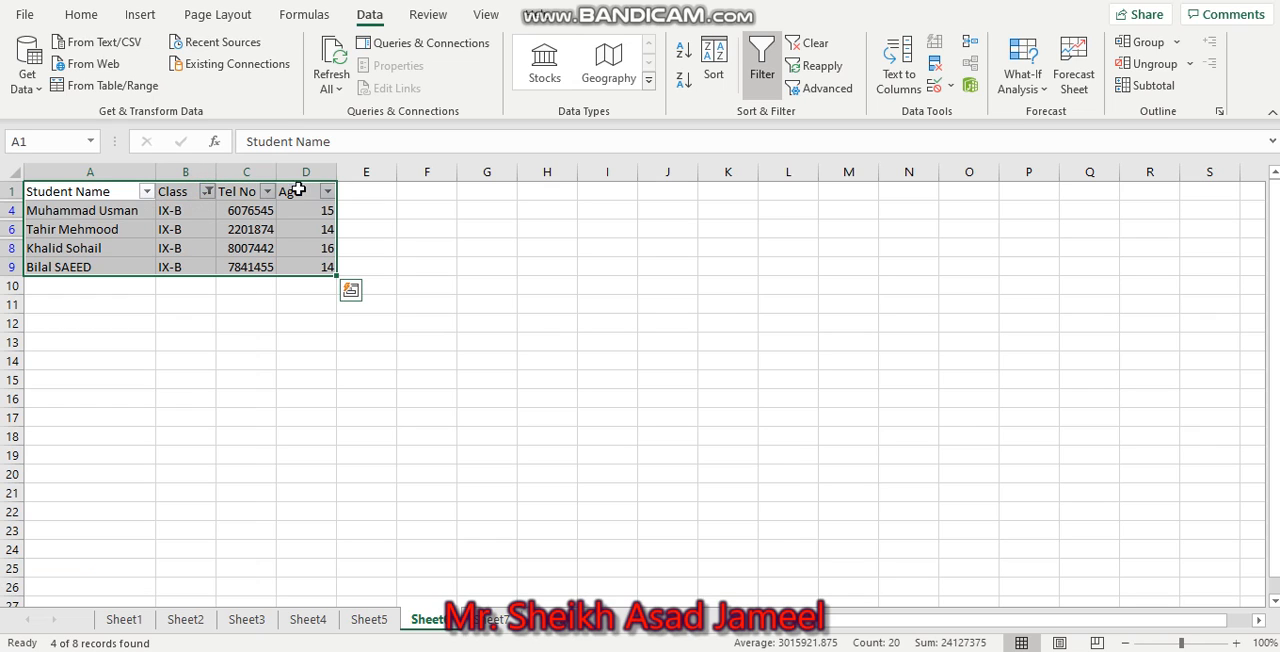
pyautogui.click(209, 192)
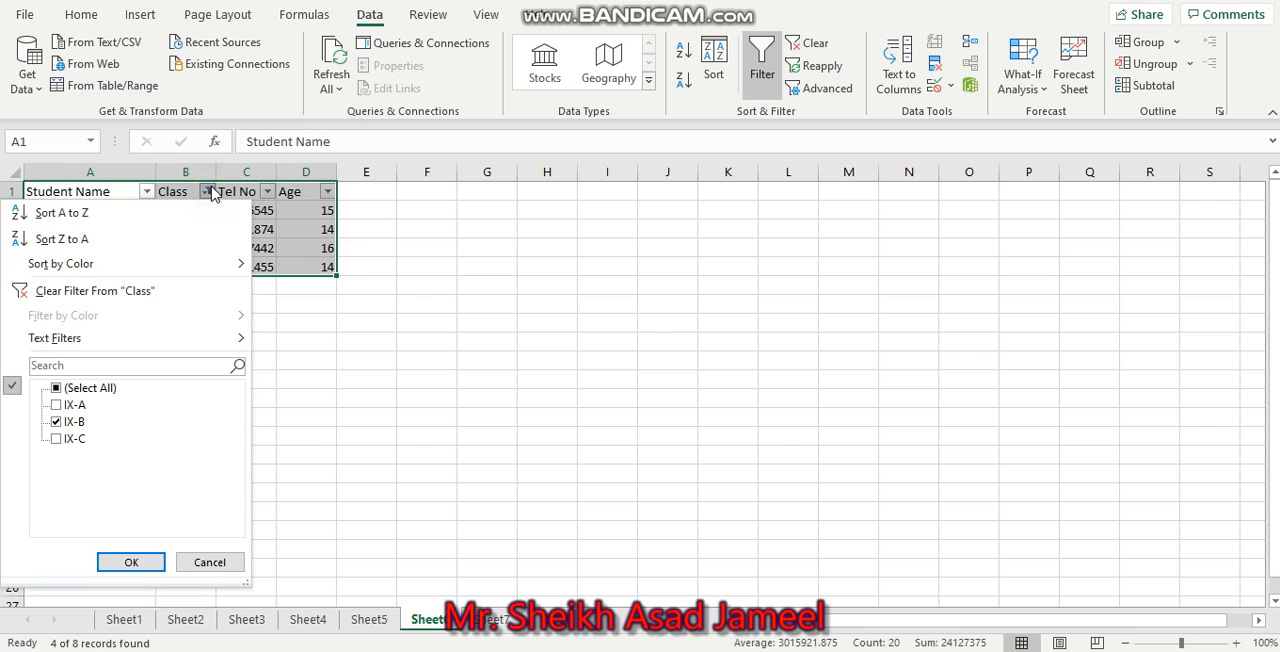
pyautogui.click(95, 291)
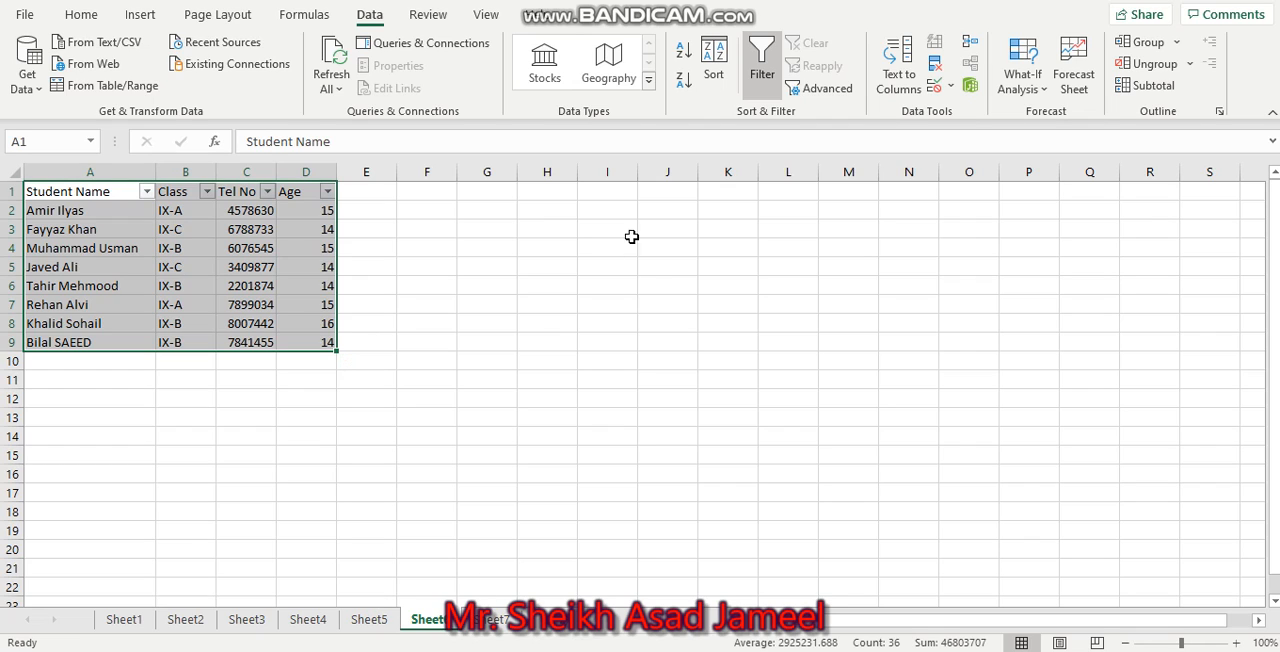
pyautogui.click(547, 321)
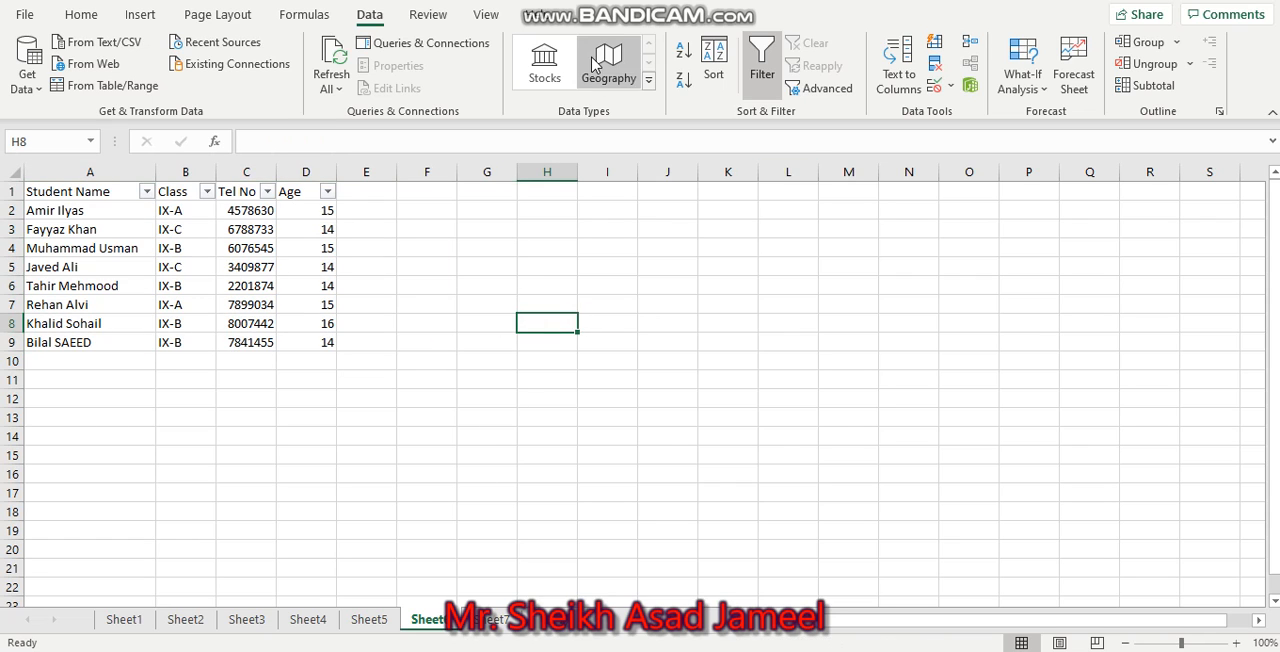
pyautogui.click(81, 14)
pyautogui.doubleClick(330, 527)
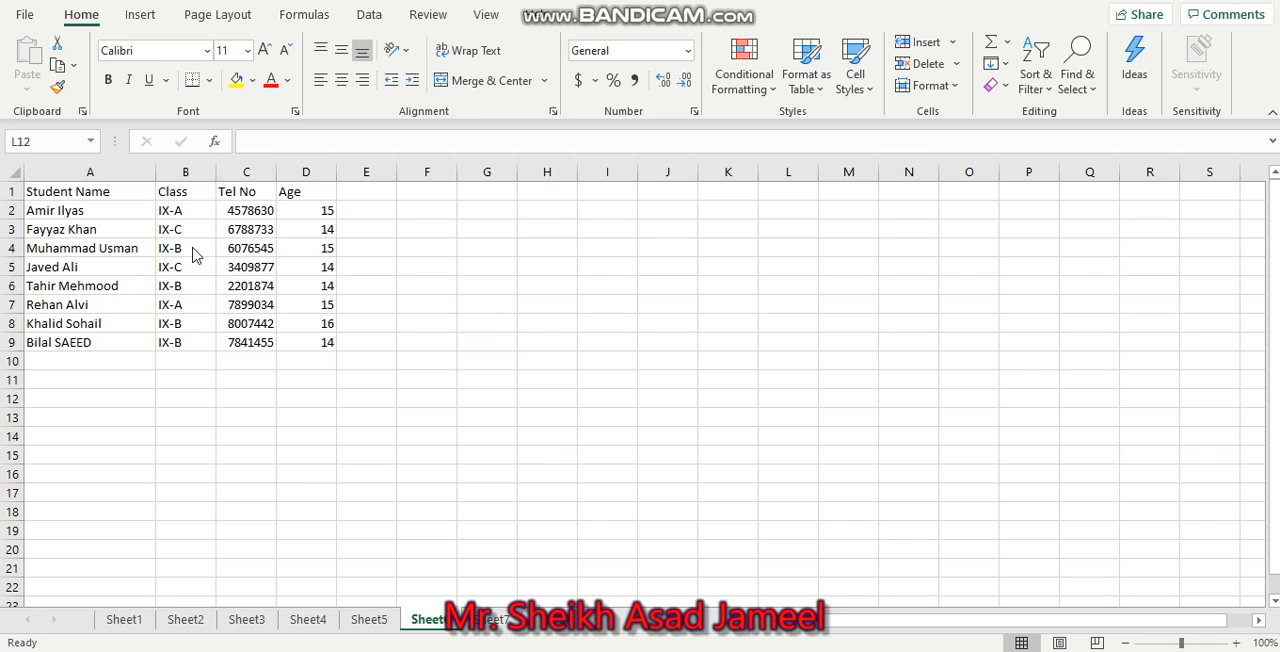
# Set the data validation criteria of the Class cells B2:B9 to allow a List, with Ignore blank turned off.
pyautogui.moveTo(168, 210); pyautogui.dragTo(199, 342)
pyautogui.click(368, 14)
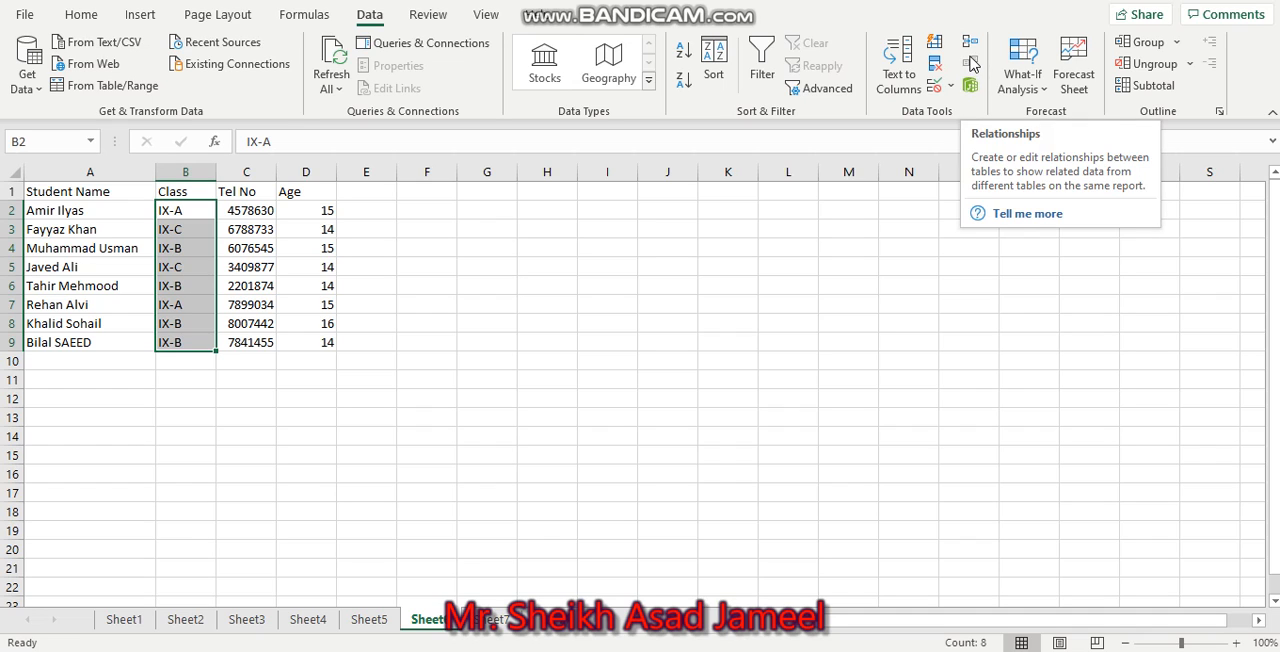
pyautogui.click(901, 66)
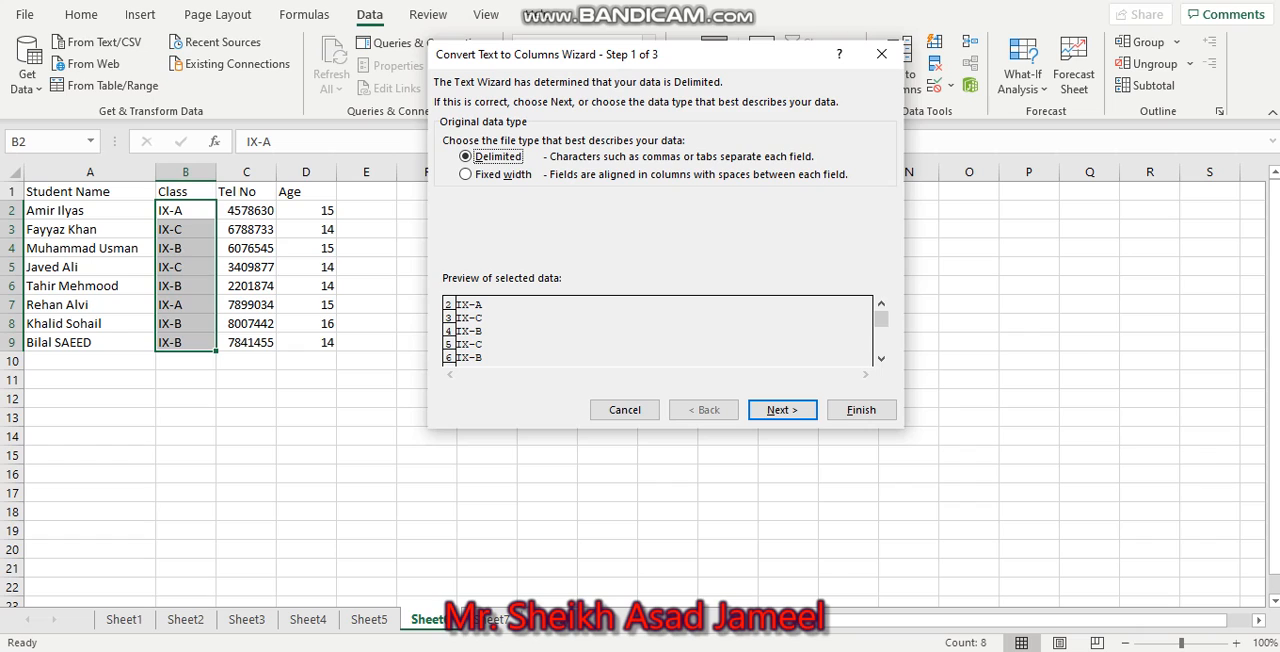
pyautogui.press('Escape')
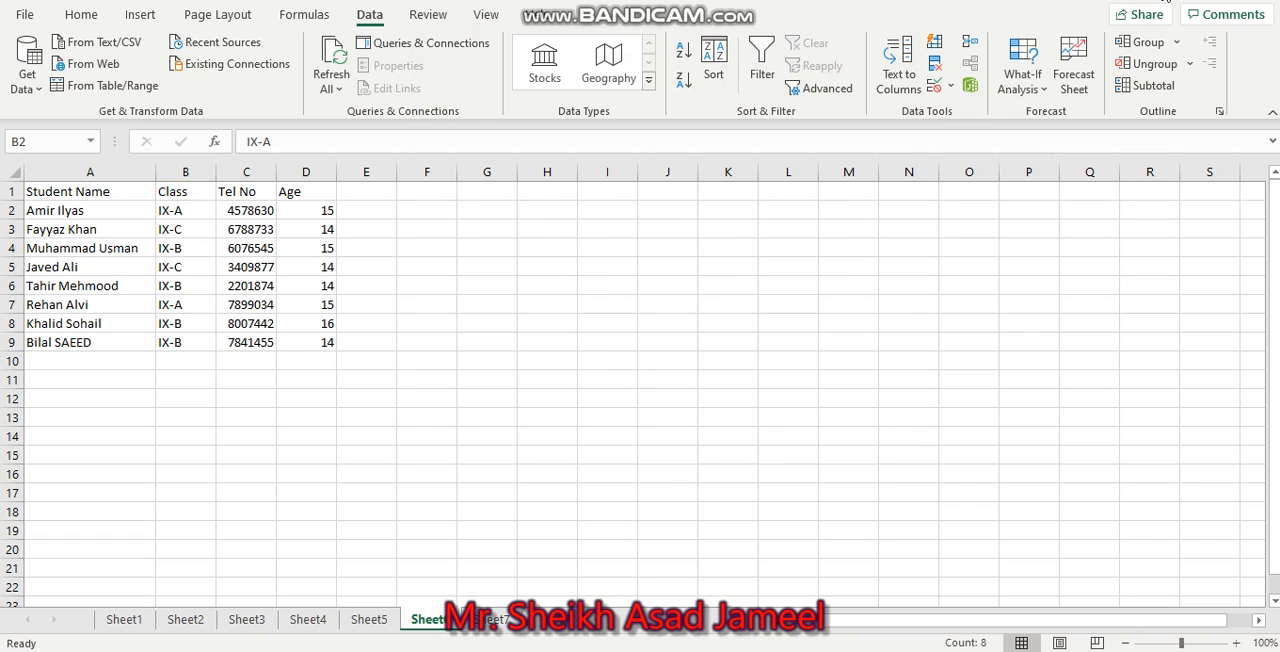
pyautogui.click(953, 88)
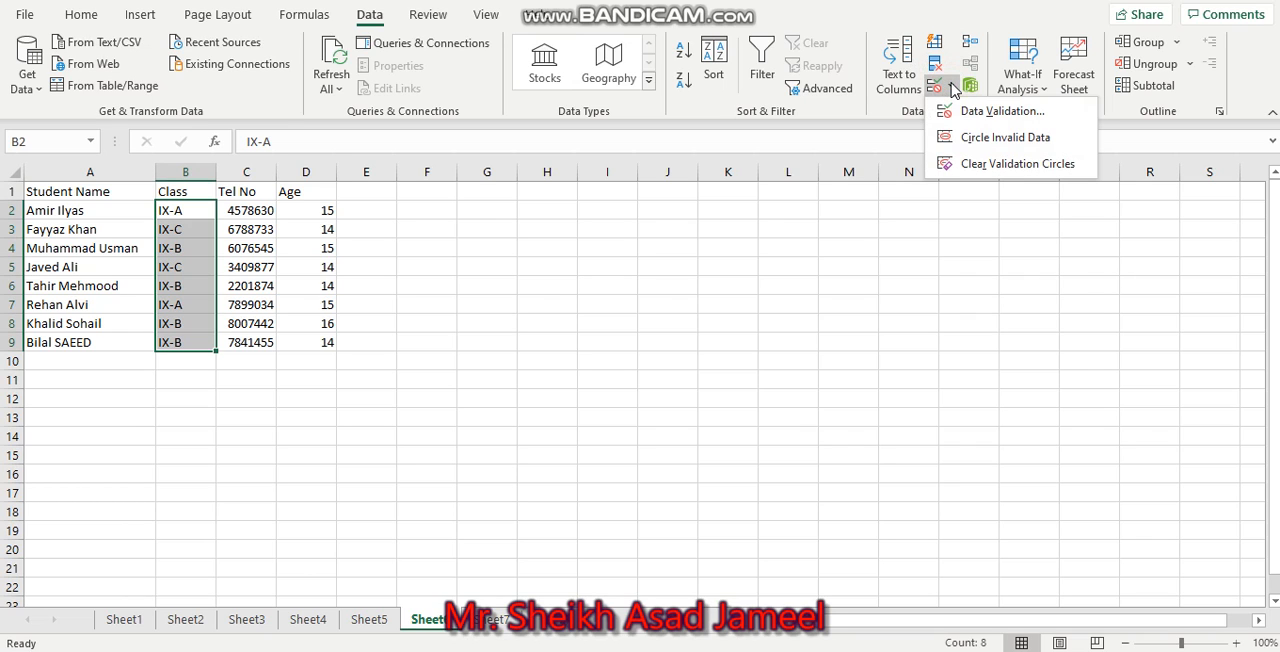
pyautogui.click(985, 108)
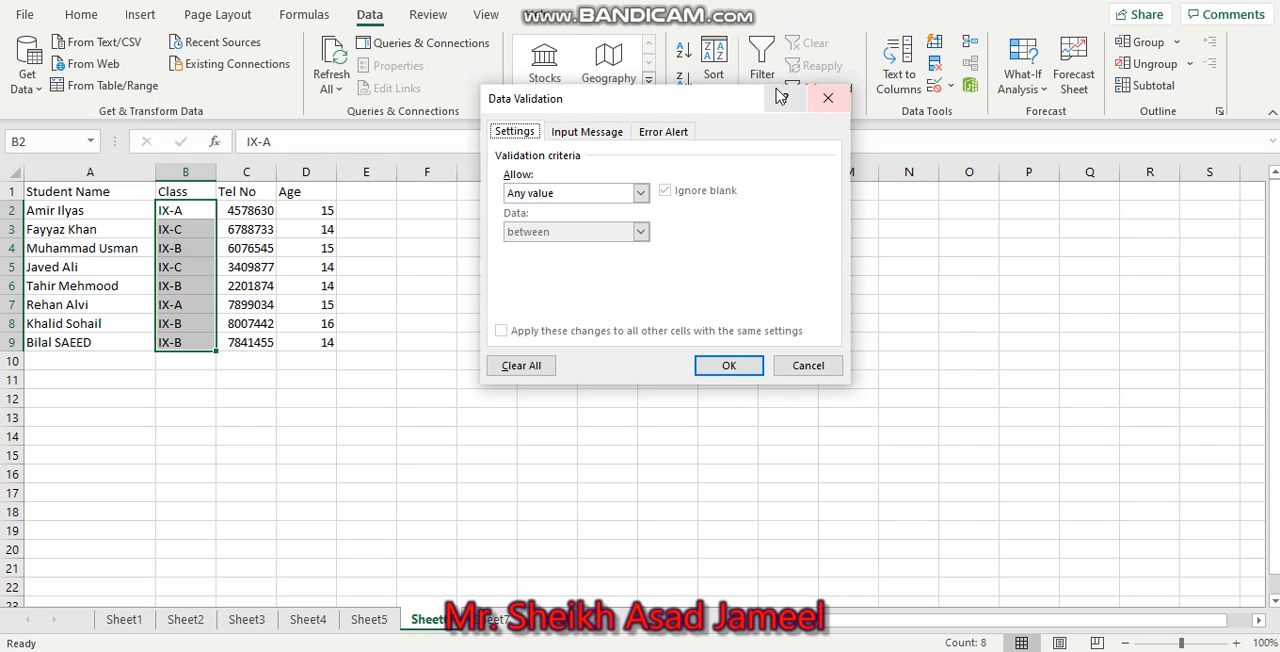
pyautogui.click(640, 194)
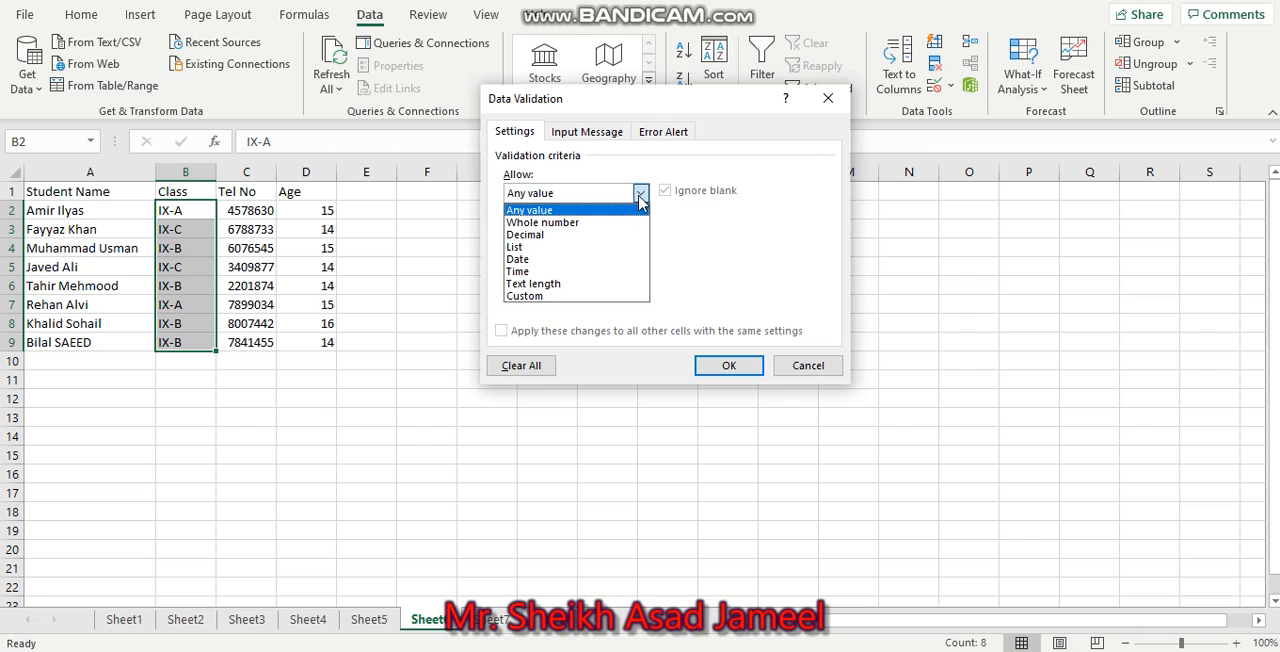
pyautogui.click(599, 250)
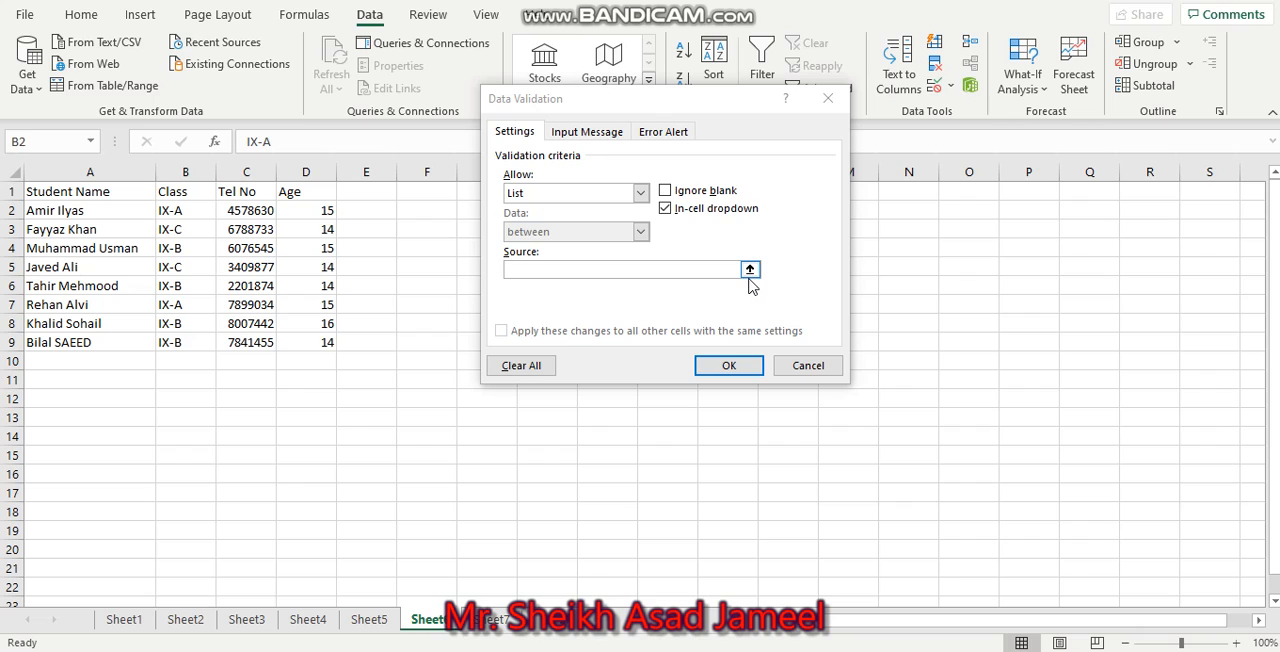
# Use =$B$2:$B$9 as the source of the Class validation list and apply the rule.
pyautogui.click(749, 270)
pyautogui.click(749, 270)
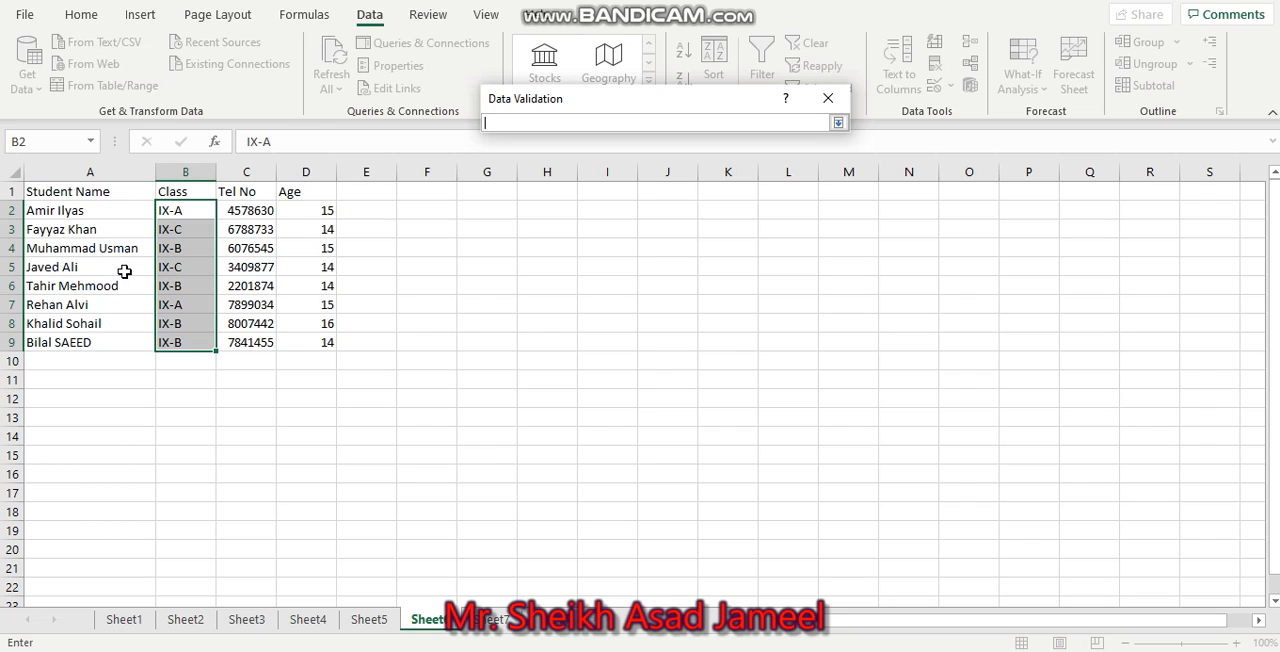
pyautogui.moveTo(169, 209); pyautogui.dragTo(176, 345)
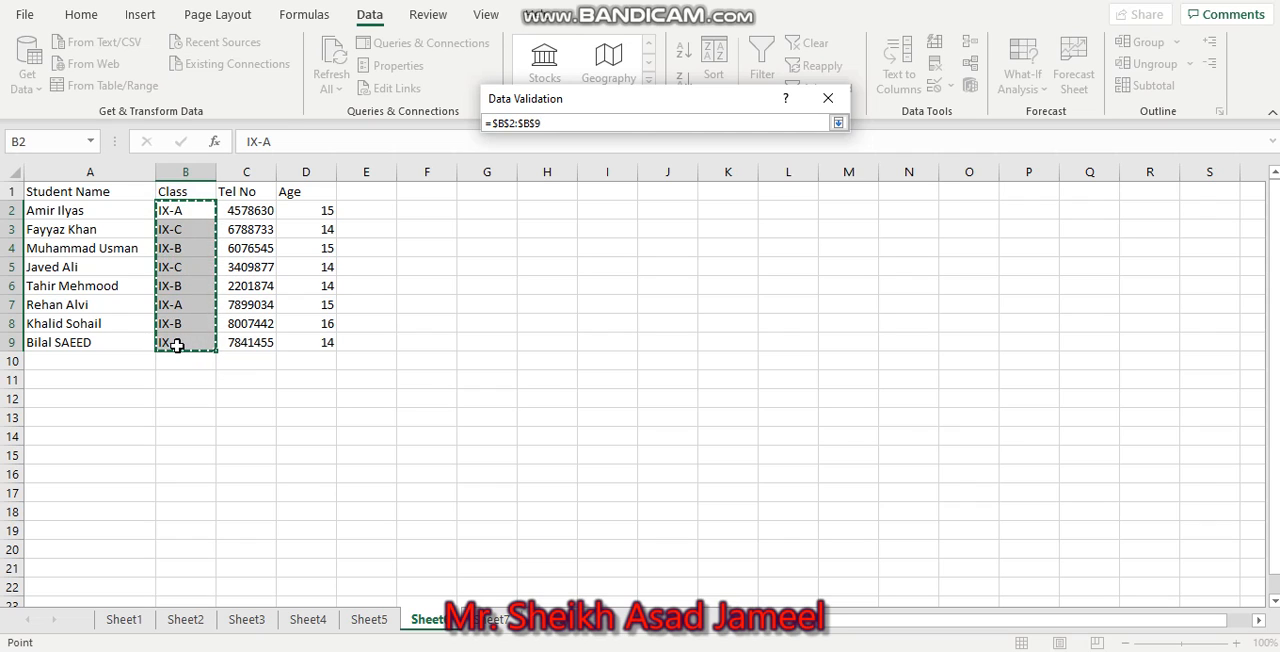
pyautogui.press('Return')
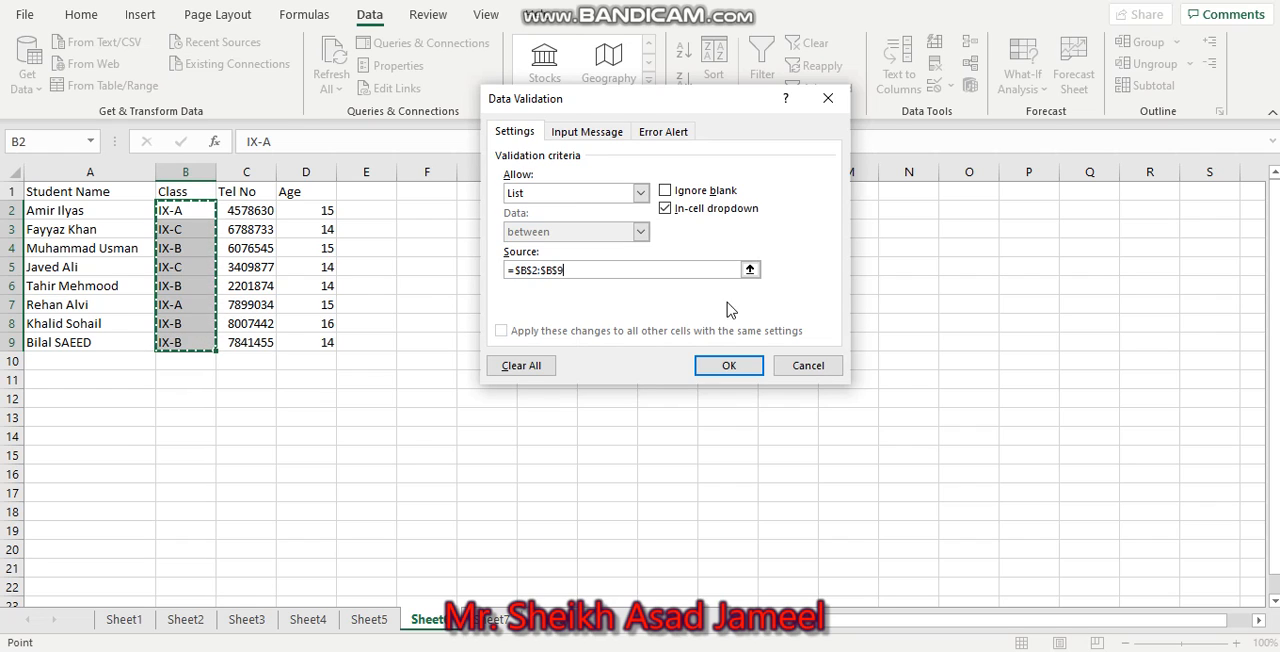
pyautogui.click(733, 366)
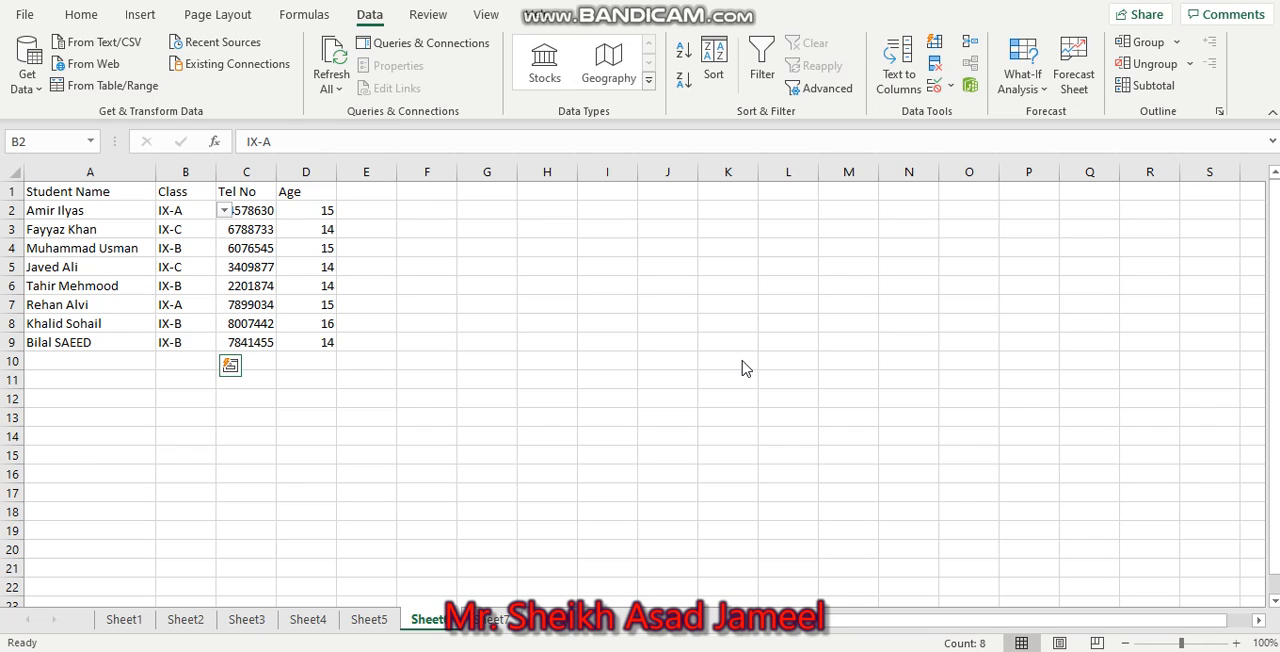
pyautogui.hotkey('ctrl', 'shift', 'Down')
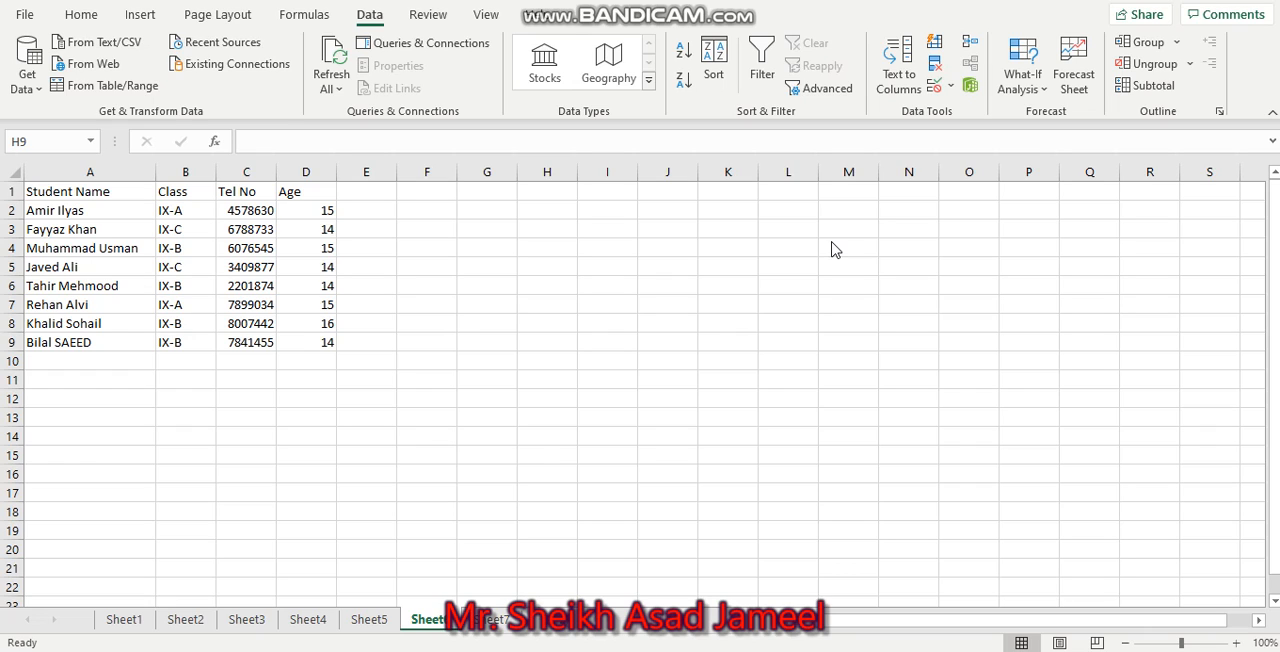
# Set the data validation criteria of the Age cells D2:D9 to allow a Whole number.
pyautogui.click(305, 211)
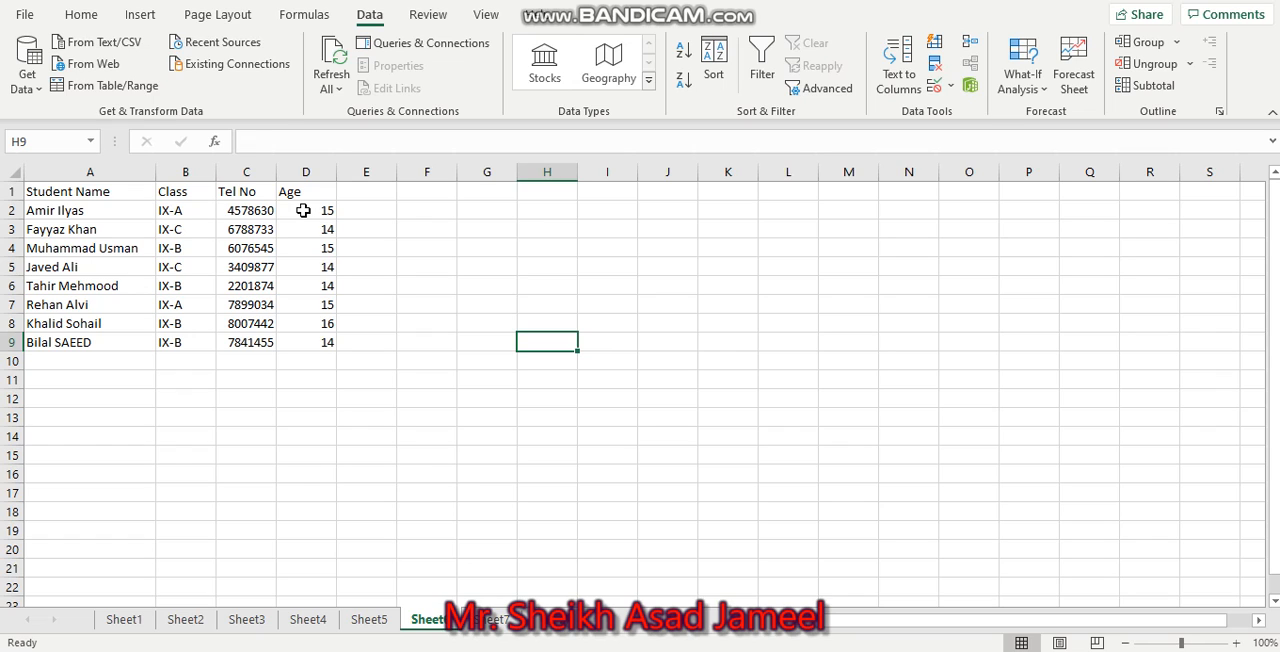
pyautogui.moveTo(311, 212); pyautogui.dragTo(326, 337)
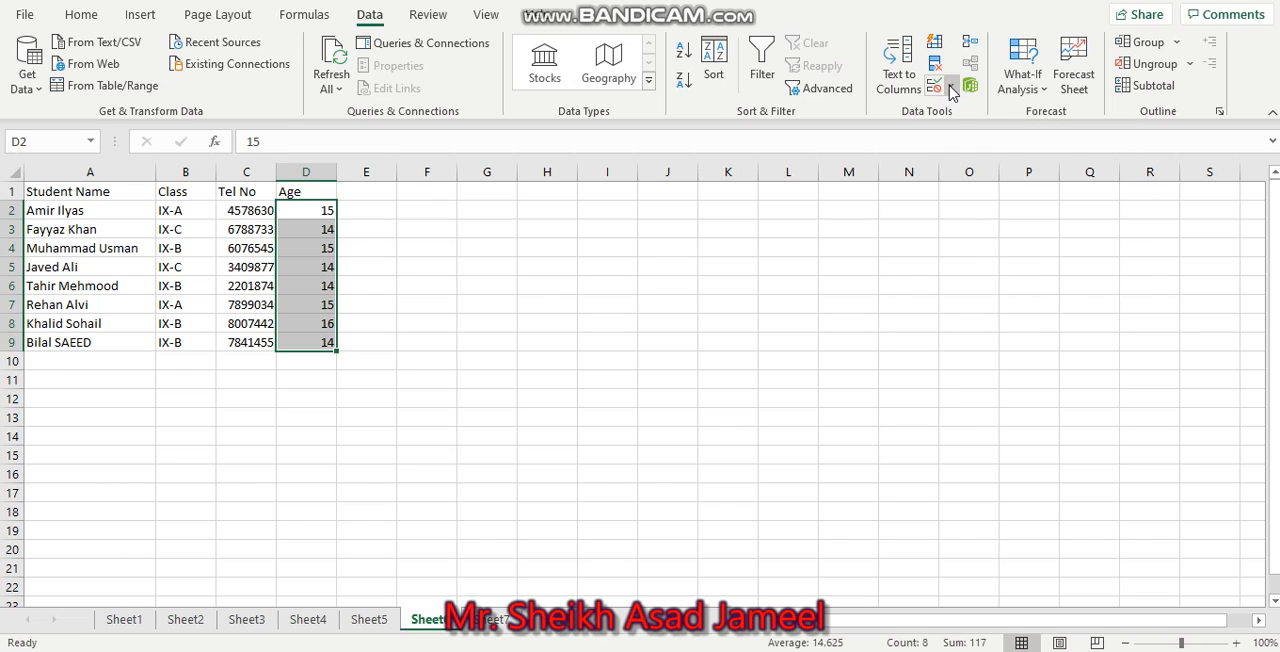
pyautogui.click(950, 87)
pyautogui.click(938, 90)
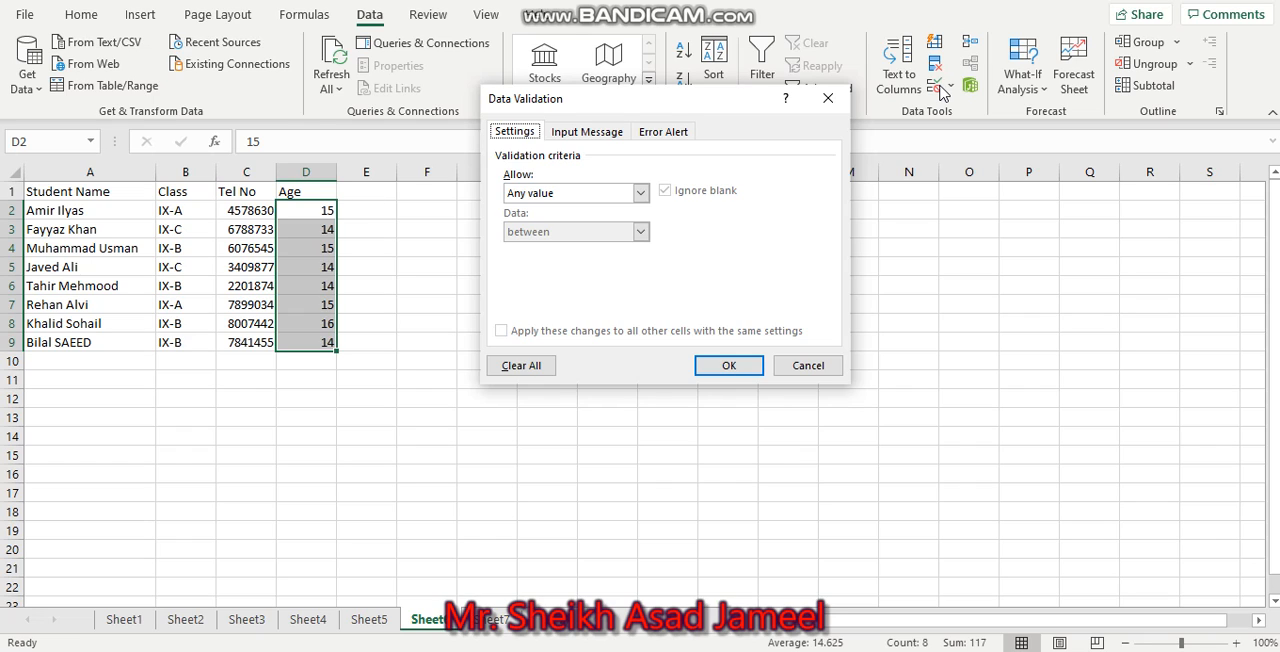
pyautogui.click(640, 192)
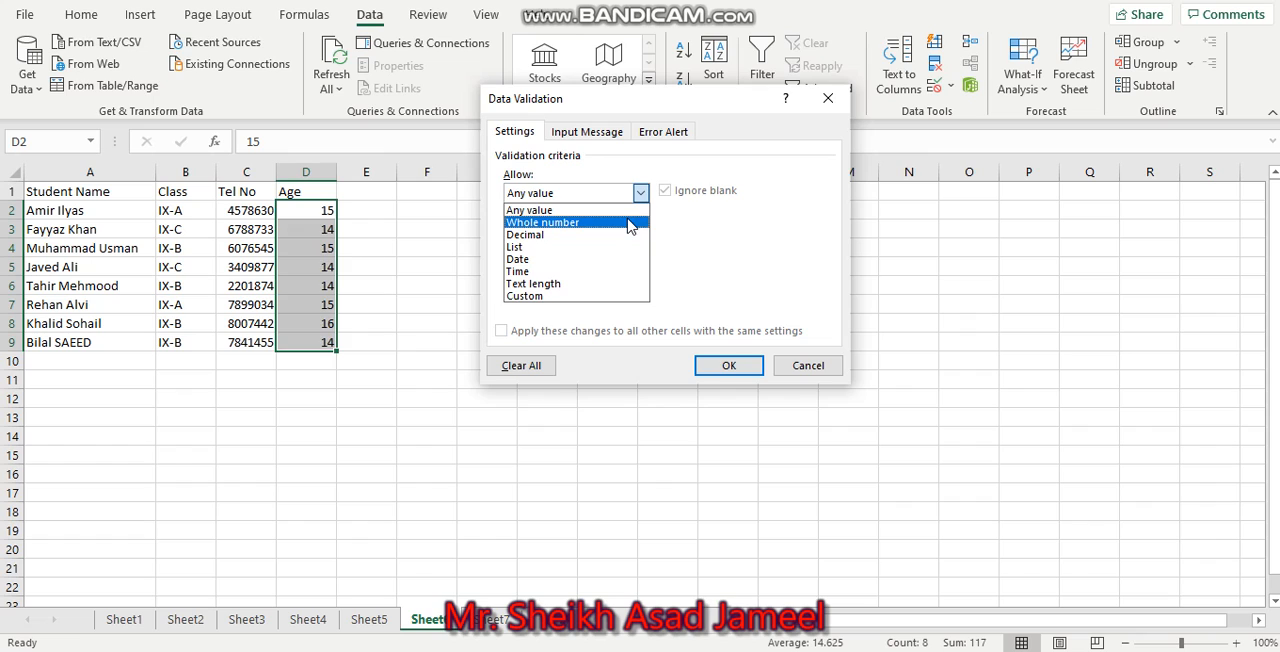
pyautogui.click(630, 224)
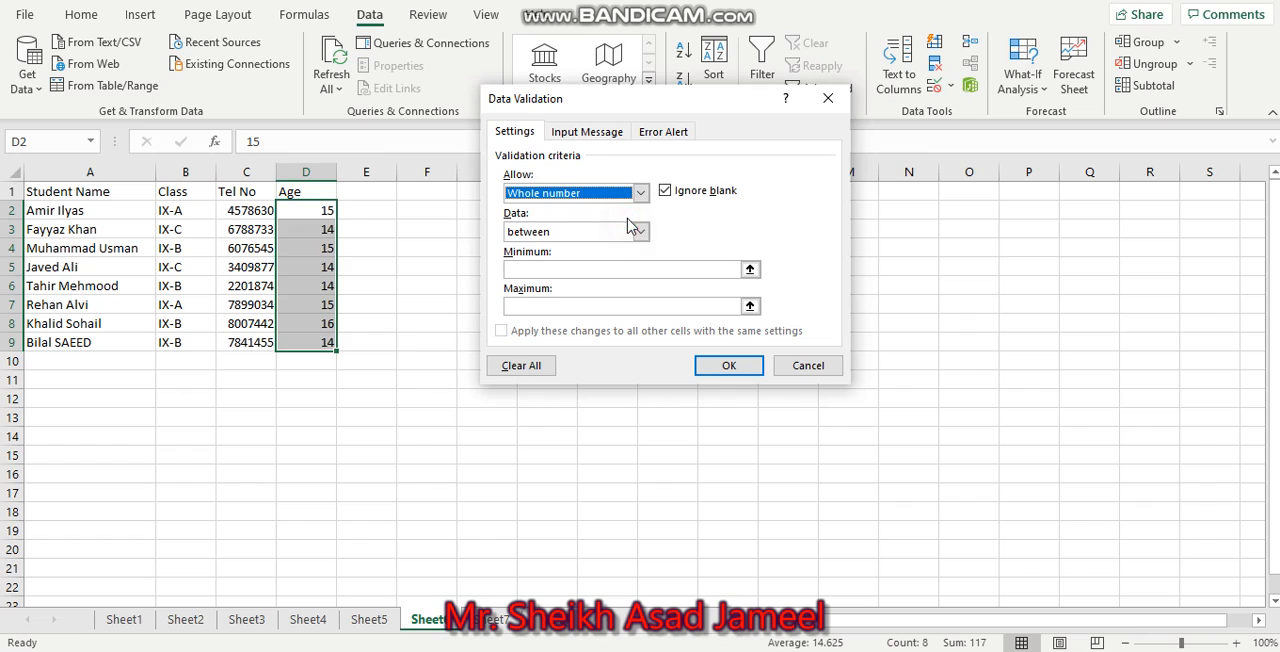
# Limit the Age values to between a minimum of 13 and a maximum of 17, and apply the rule.
pyautogui.click(602, 270)
pyautogui.write('1')
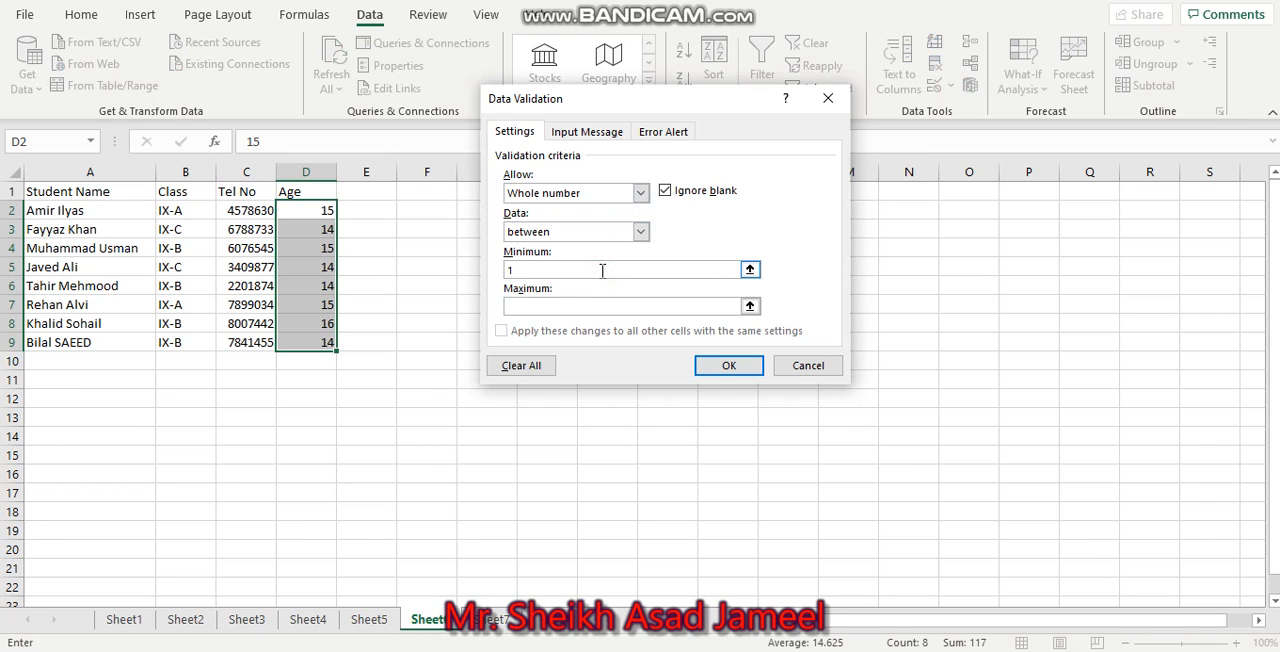
pyautogui.write('3')
pyautogui.click(588, 304)
pyautogui.write('17')
pyautogui.click(726, 364)
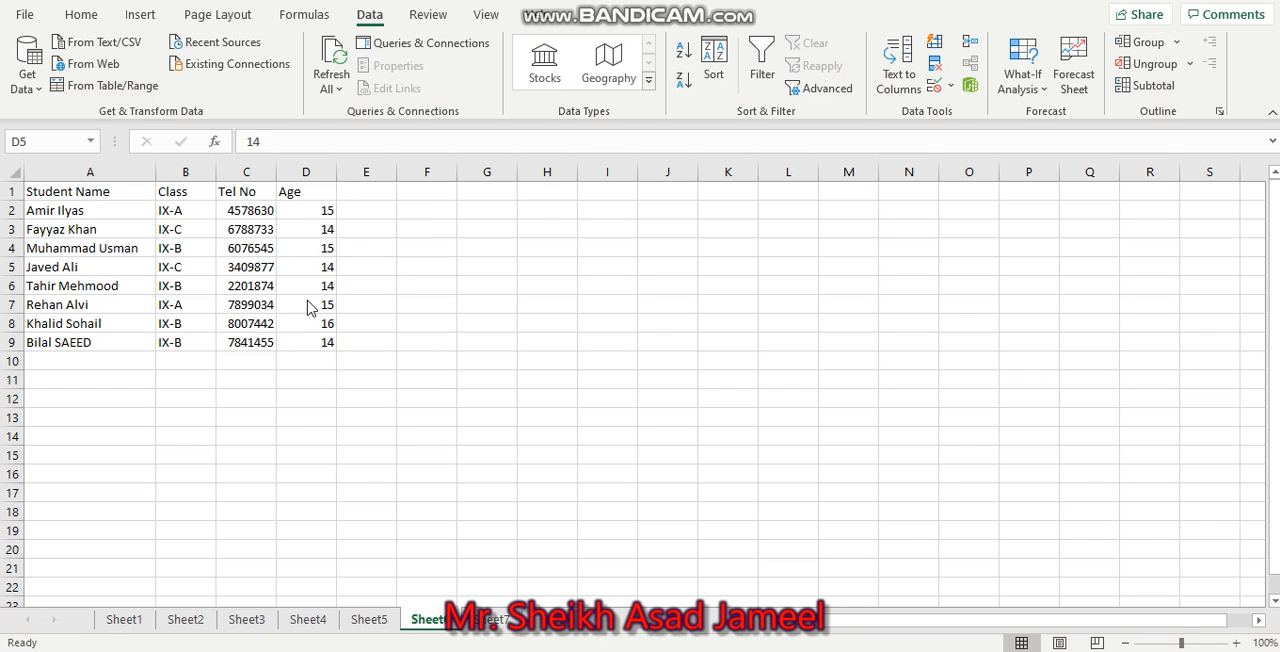
# Try to enter 10 as the age in cell D5 to test the validation rule.
pyautogui.click(305, 268)
pyautogui.write('10')
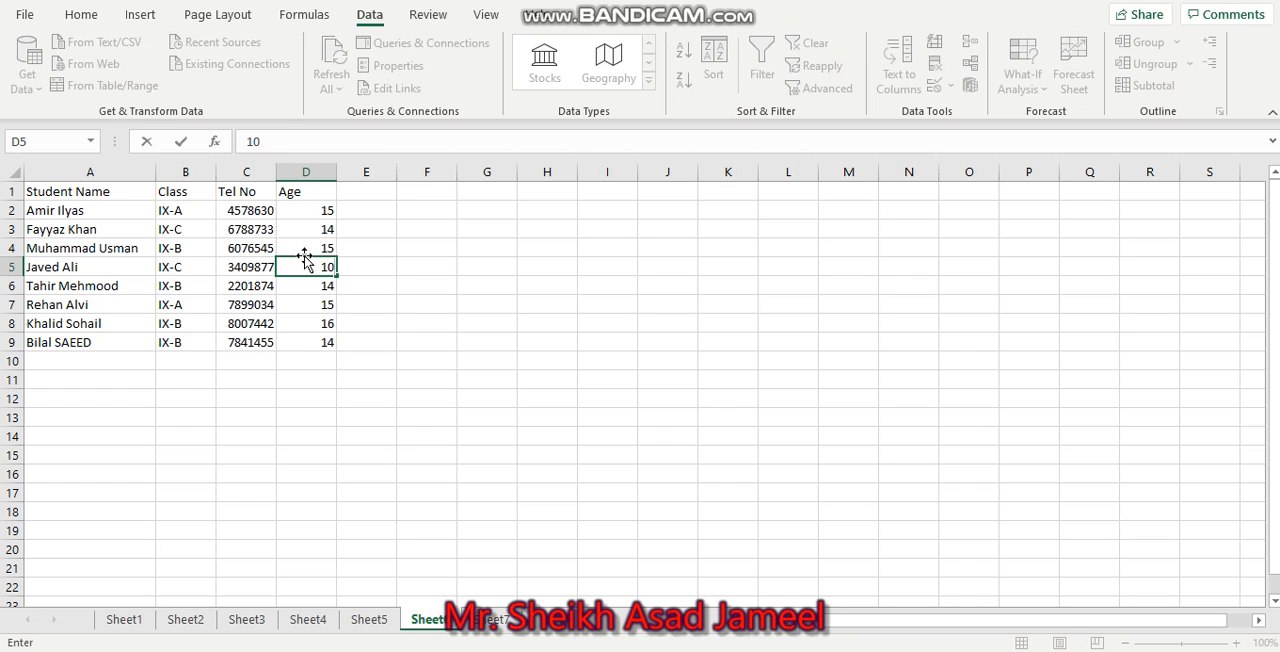
pyautogui.click(495, 269)
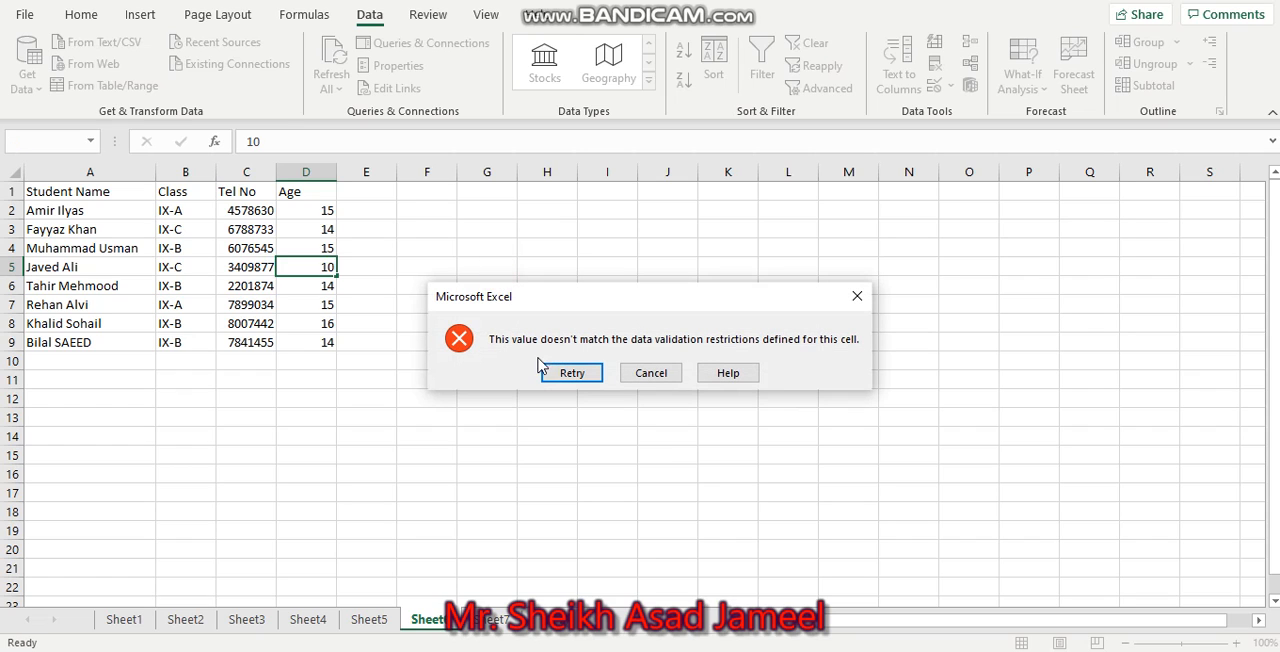